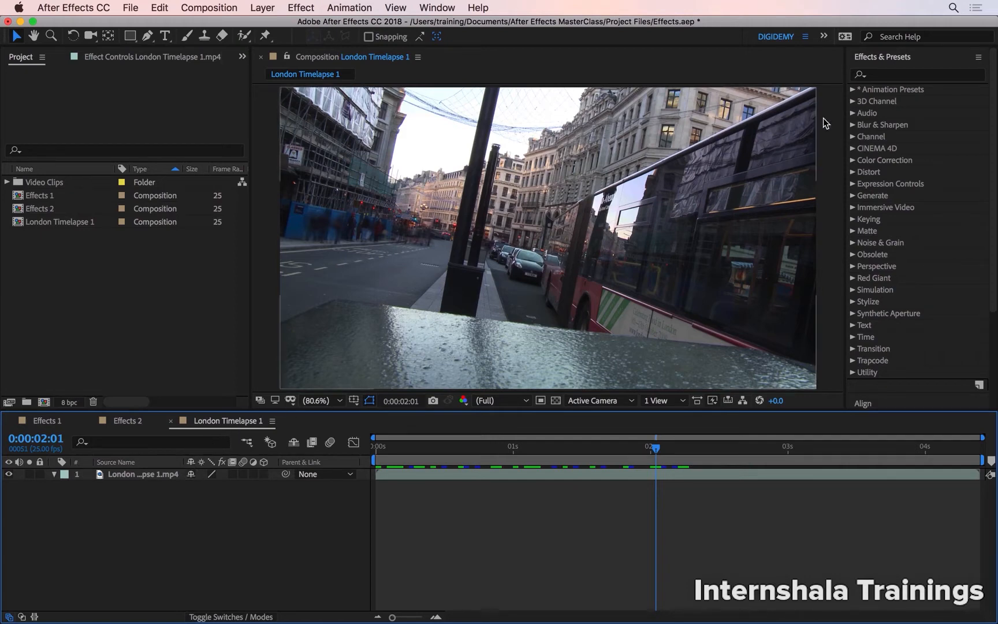
Step: Apply the Colorize - gold dip preset from the Image - Creative animation presets to the London Timelapse 1 layer
click(904, 57)
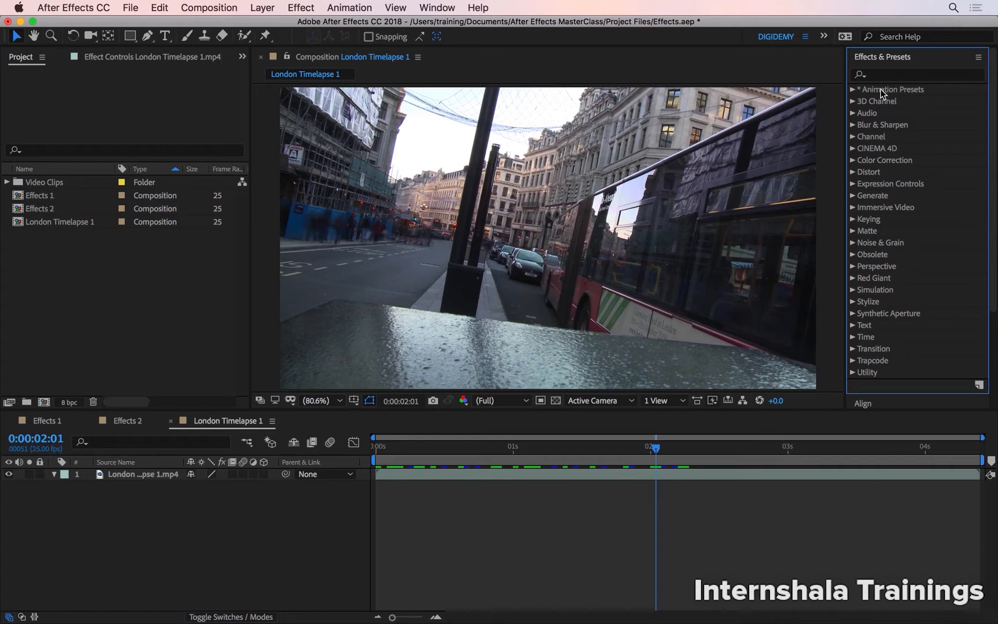
click(854, 90)
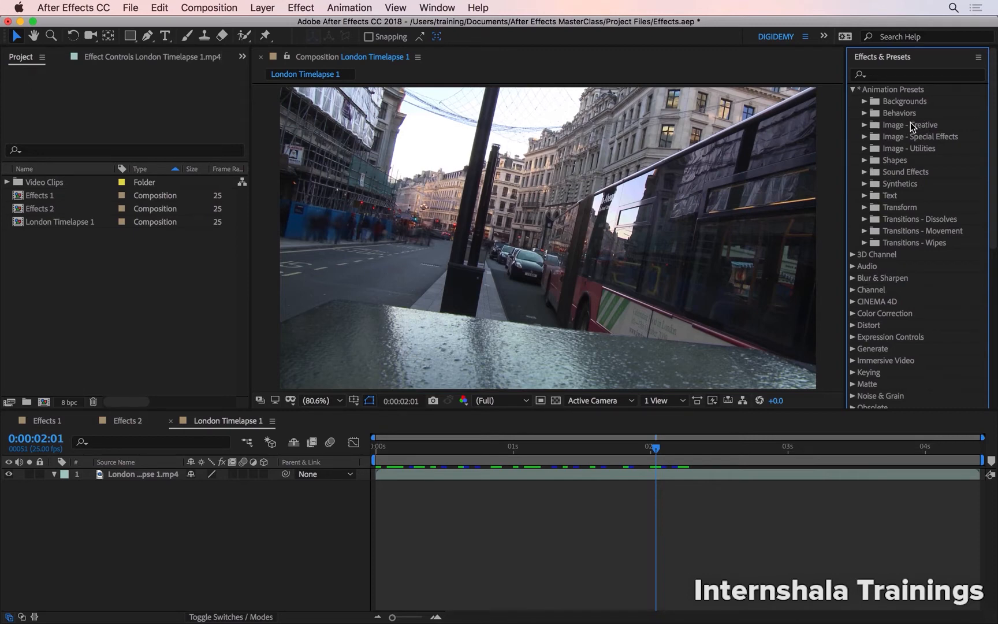
click(865, 125)
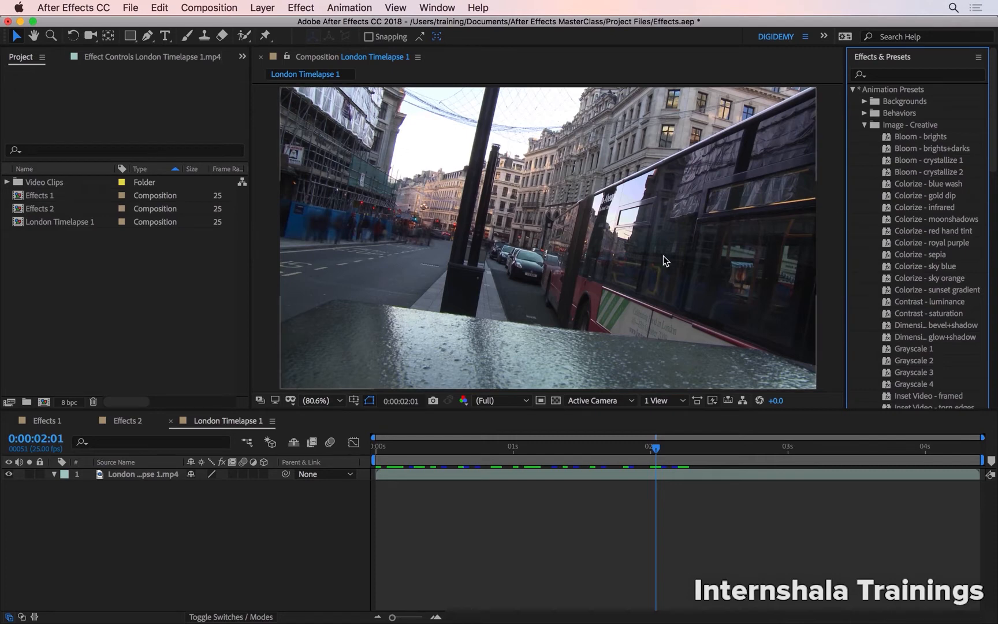
click(490, 471)
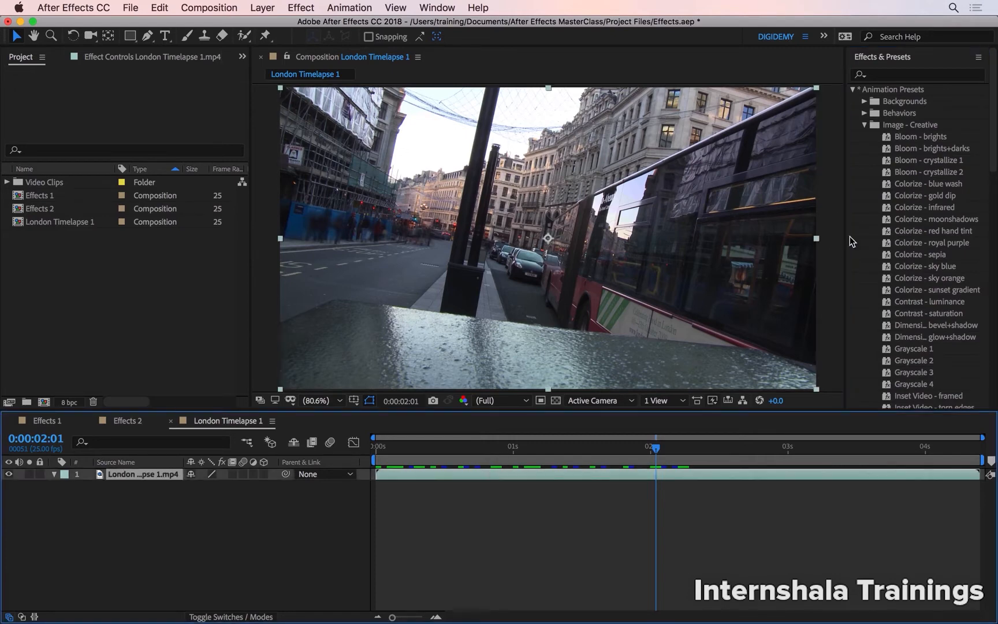
drag(924, 196, 563, 473)
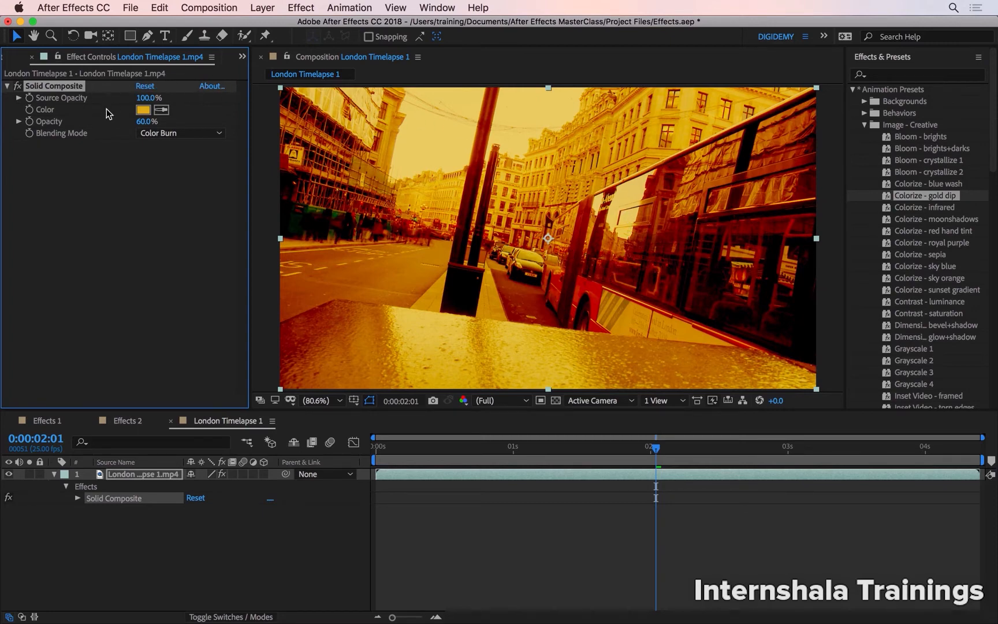
Step: Try the green 78E016 as the Solid Composite color, and undo both the color change and the gold dip preset
click(132, 102)
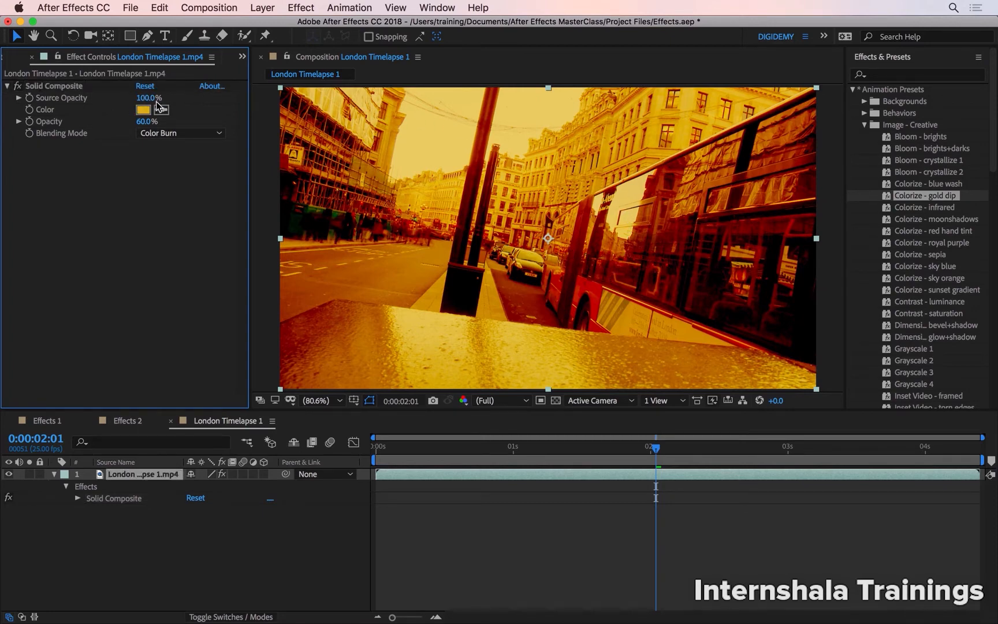
click(146, 112)
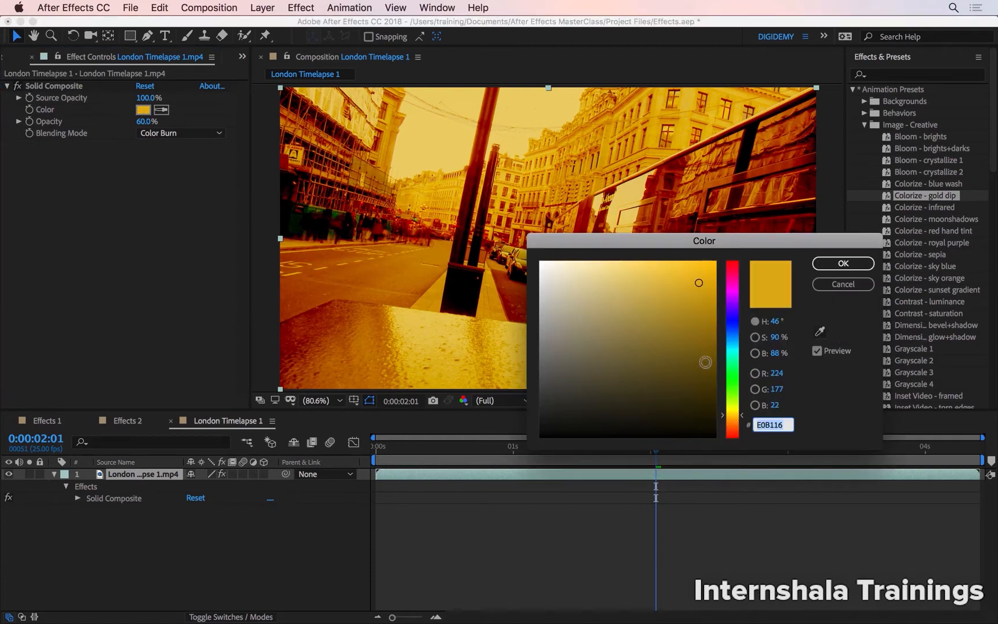
click(733, 394)
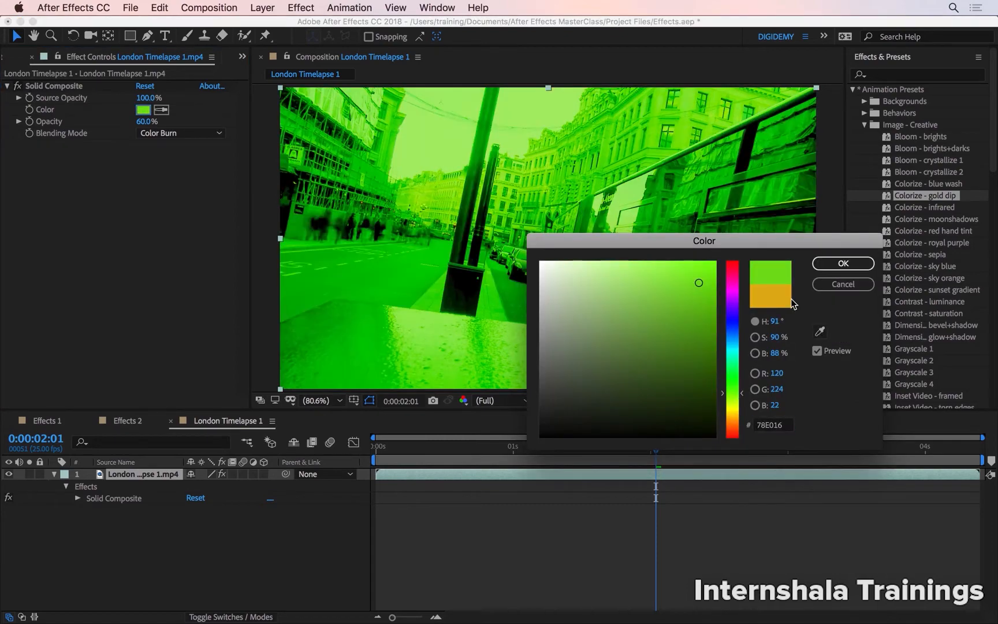
click(837, 264)
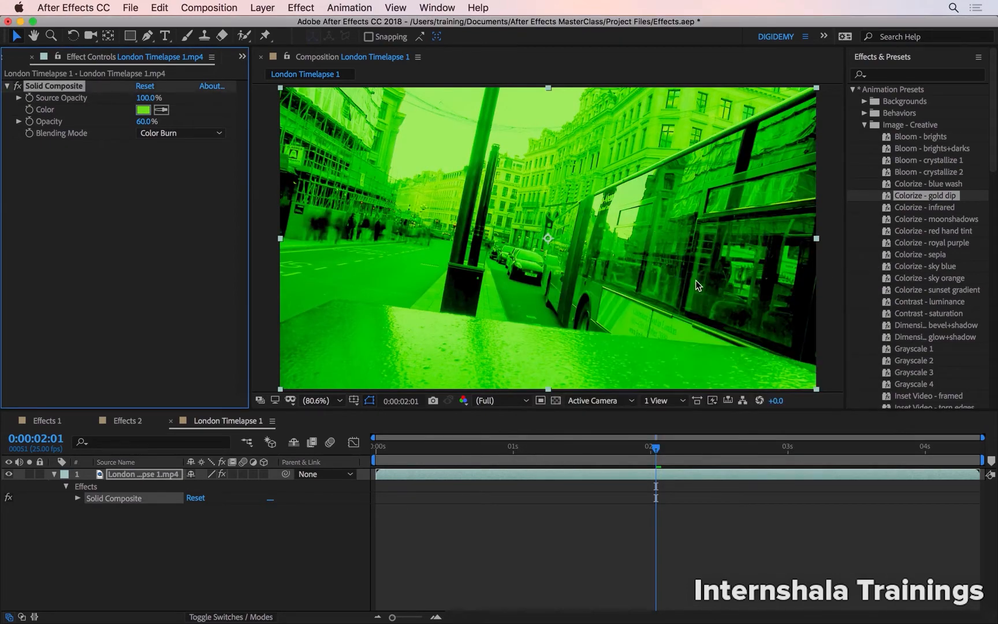
key(super+z)
key(super+z)
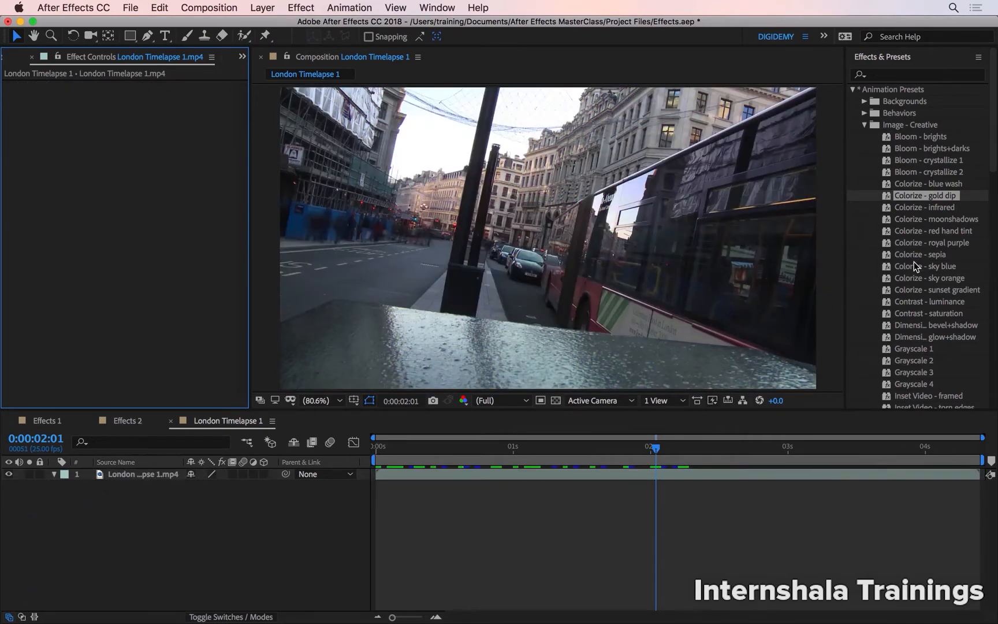
Step: Try the Colorize - sepia and Bloom - brights+darks presets one at a time on the clip, removing each
drag(930, 253, 746, 248)
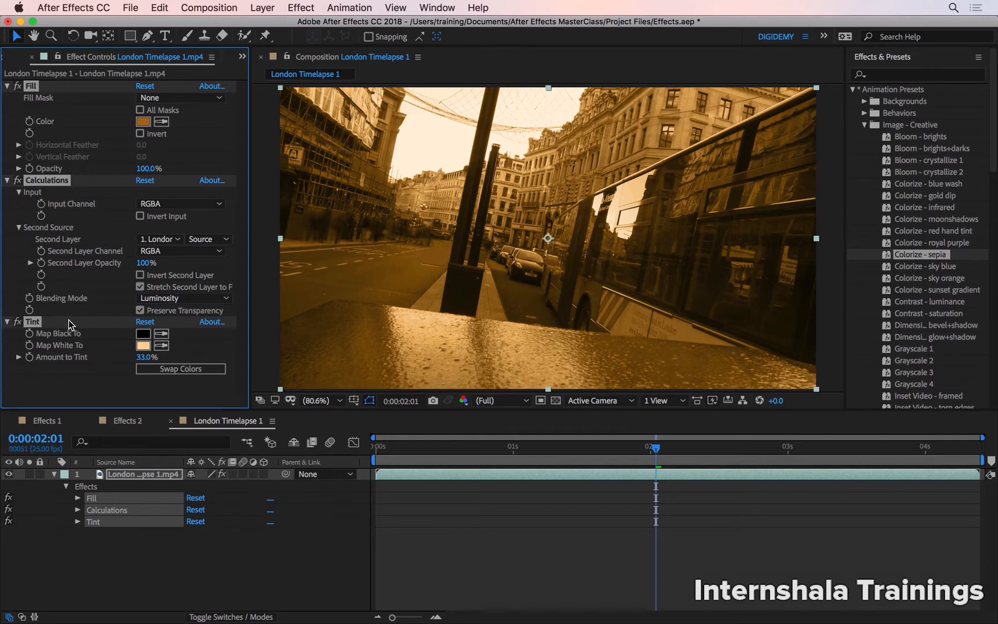
key(super+z)
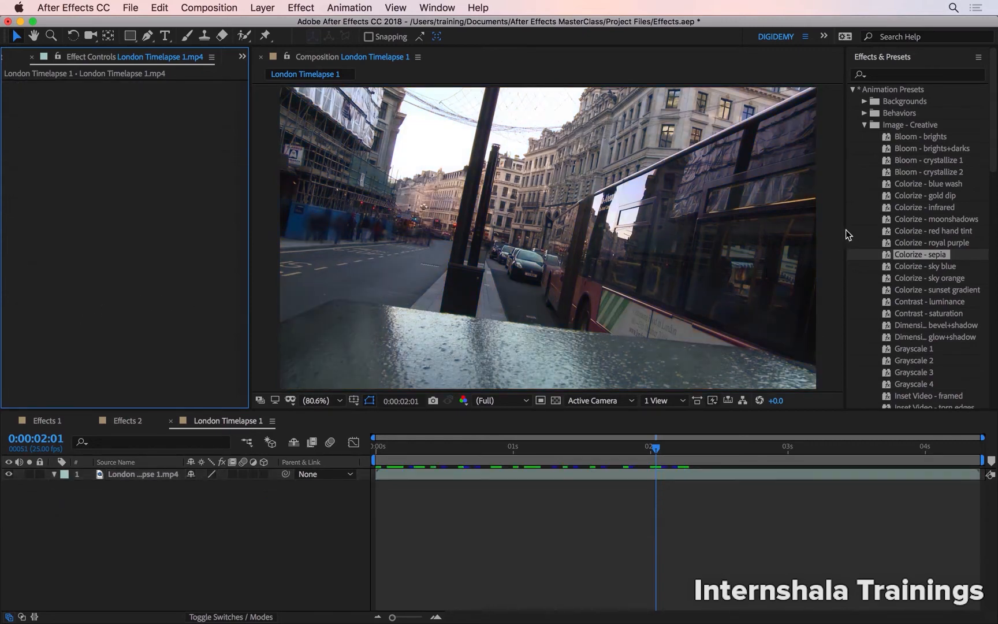
drag(925, 146, 778, 183)
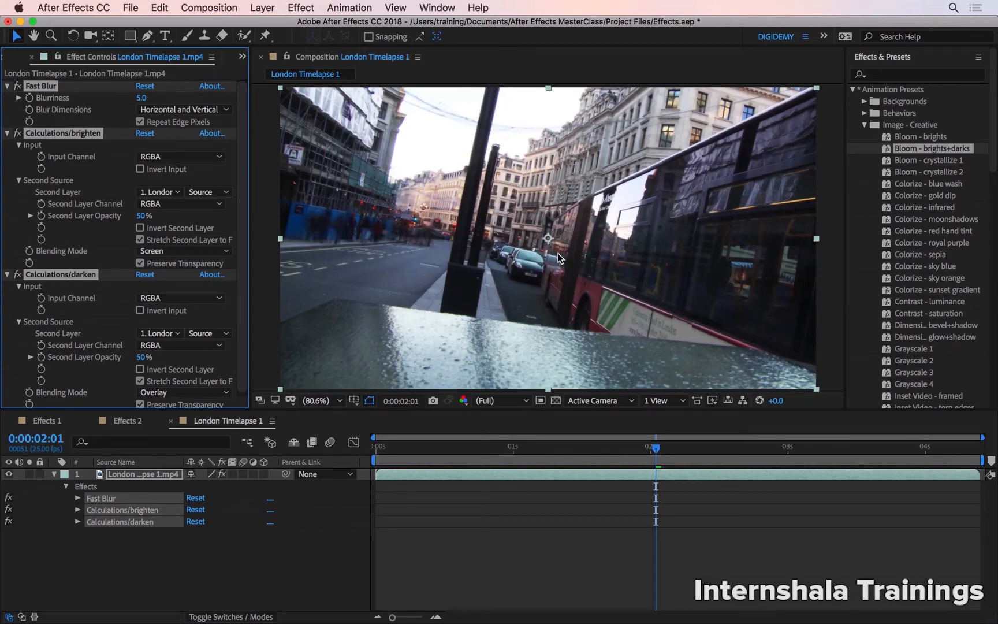
key(Delete)
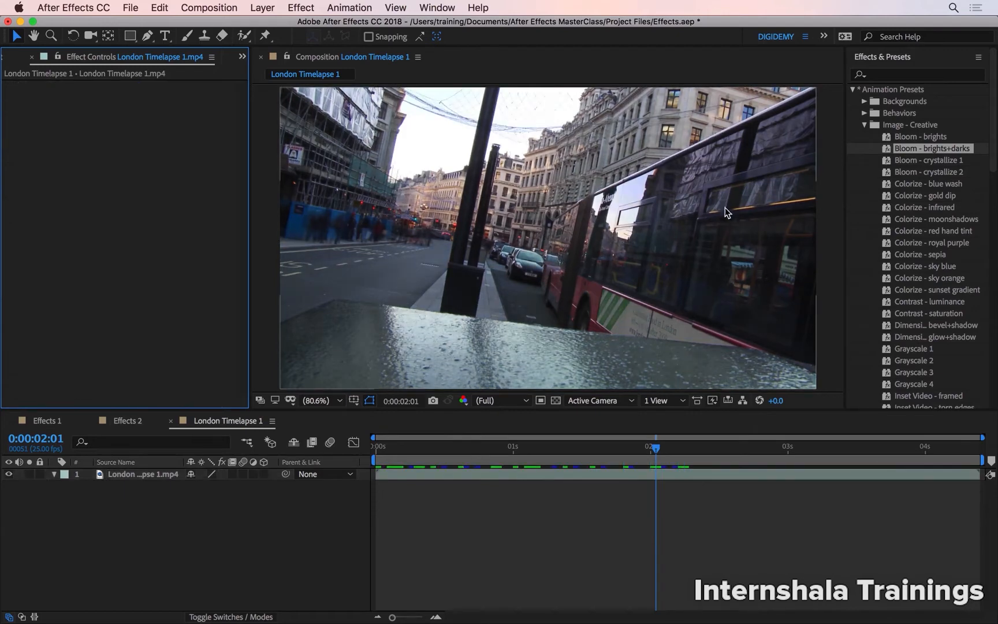
Step: Try stacking the Bloom - brights+darks preset on top of Colorize - sepia on the clip, and undo both
drag(913, 256, 780, 227)
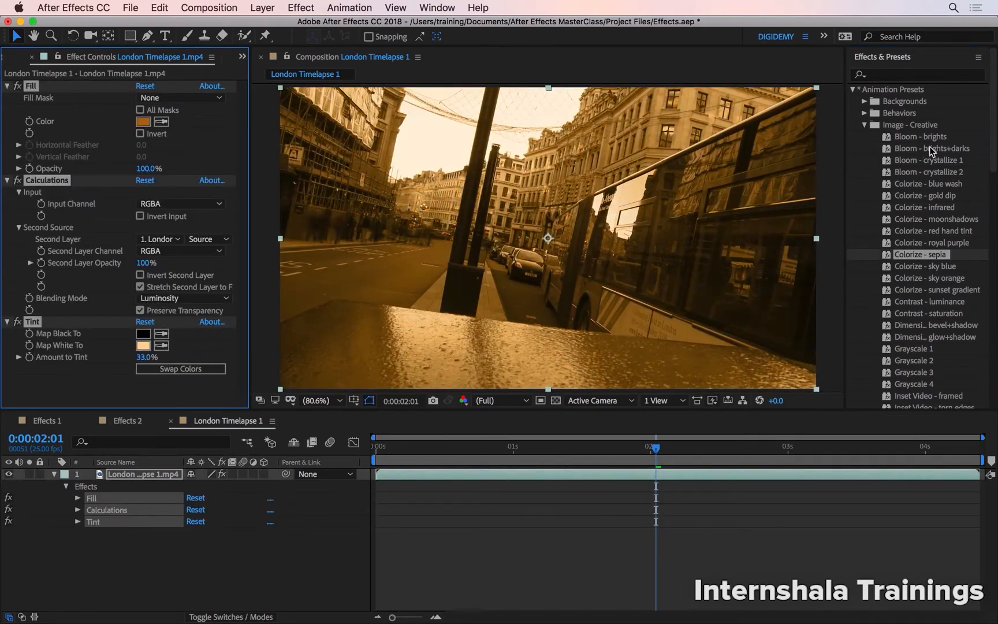
drag(931, 151, 720, 200)
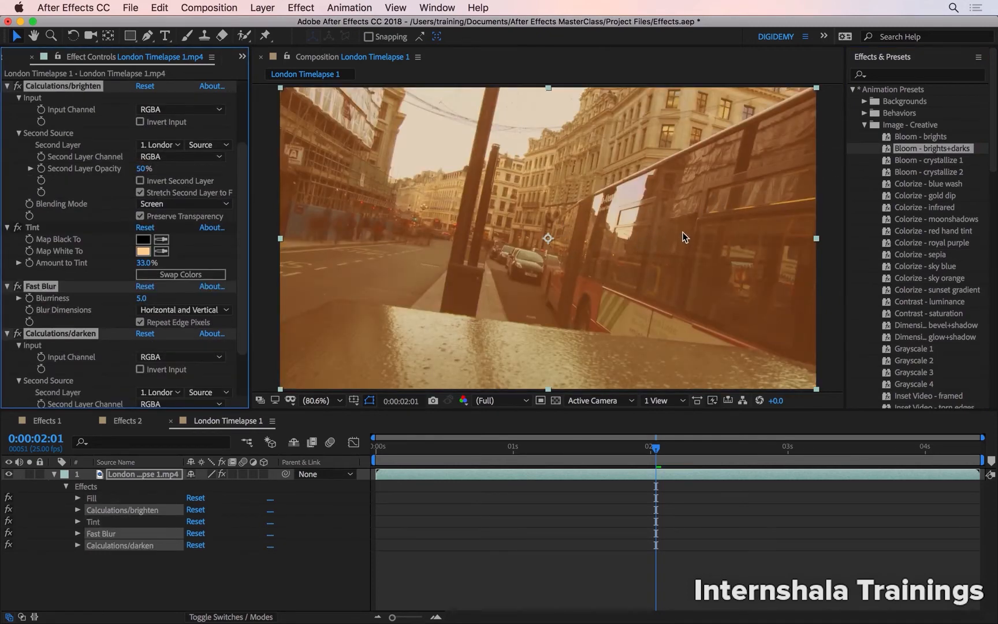
key(super+z)
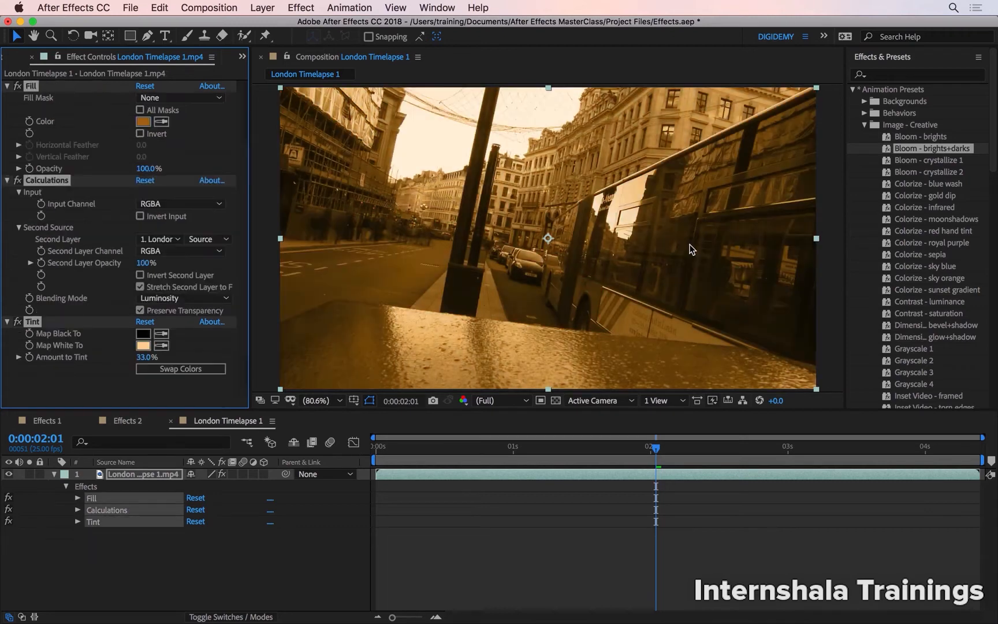
key(super+z)
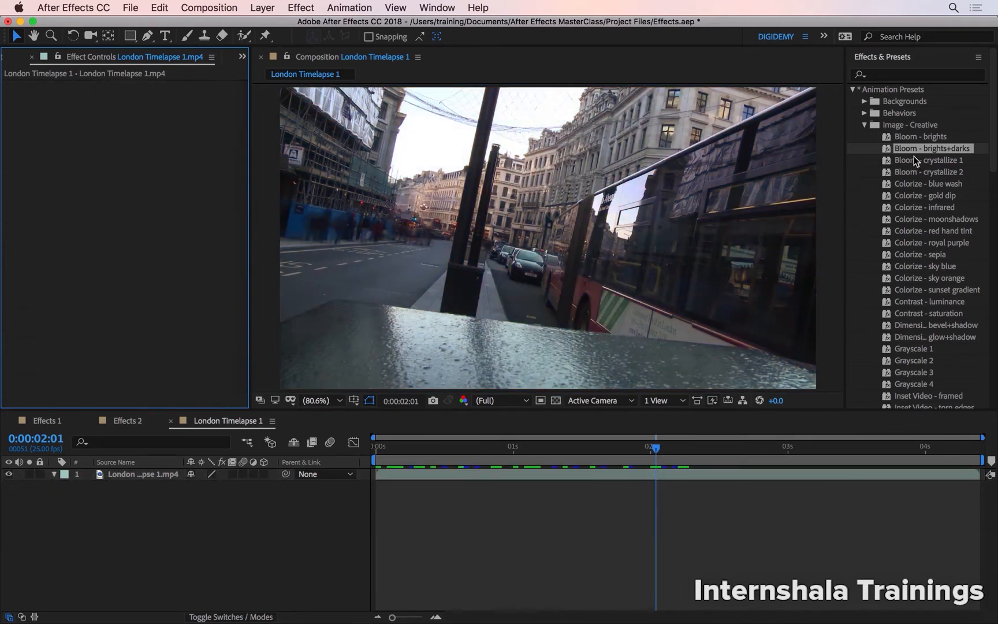
Step: Add London Timelapse 3.mp4 from the Video Clips folder to the London Timelapse 1 composition as the top layer
click(865, 126)
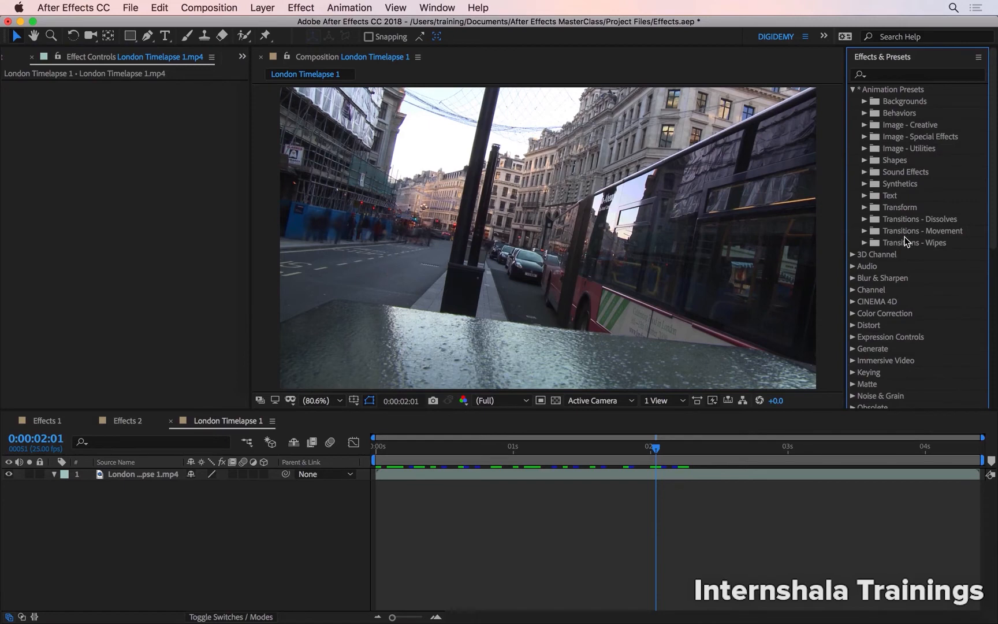
click(10, 58)
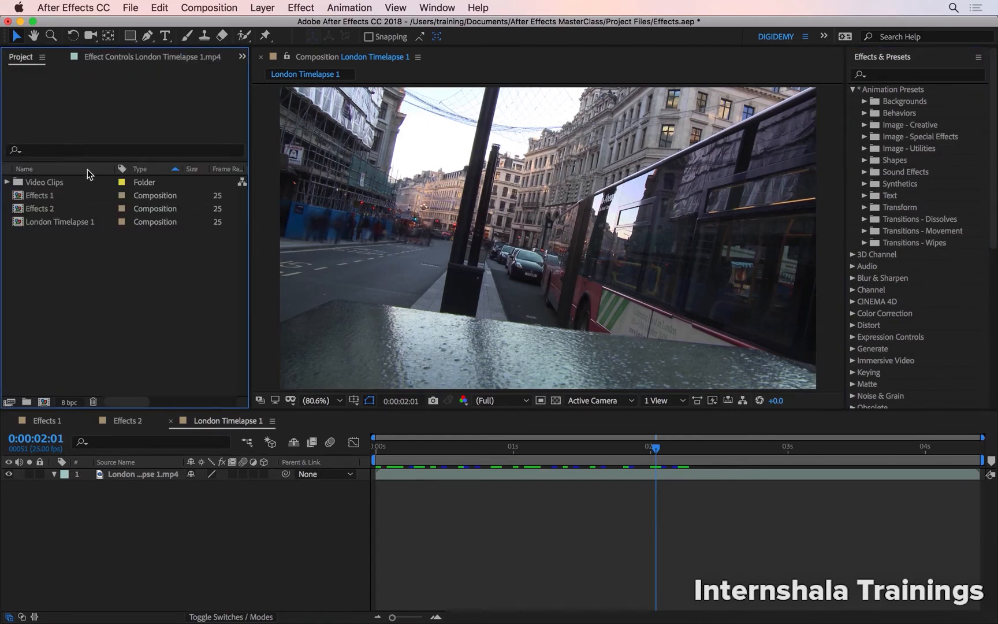
click(6, 182)
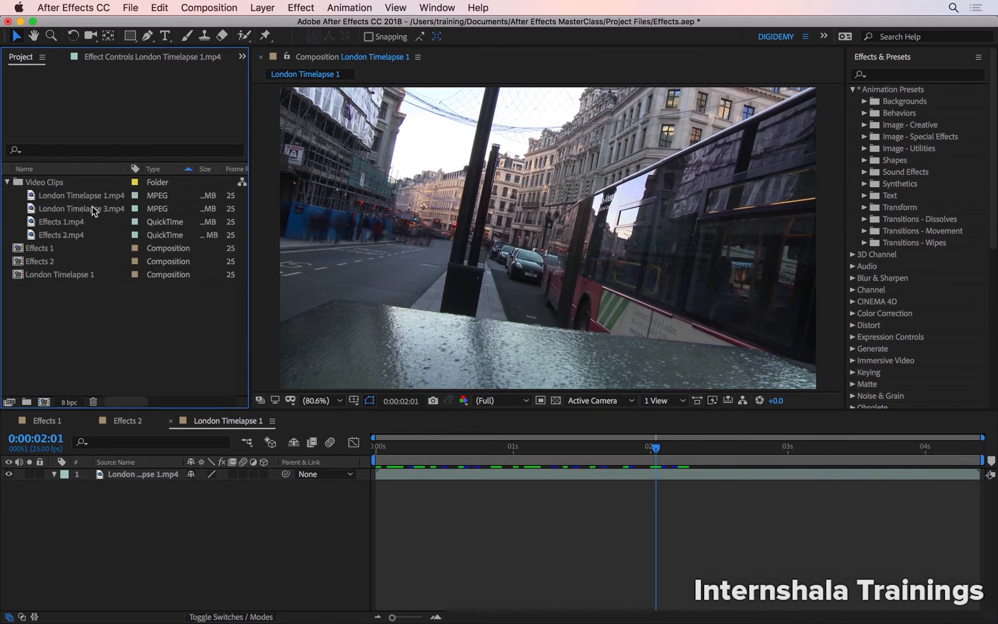
drag(91, 205, 158, 467)
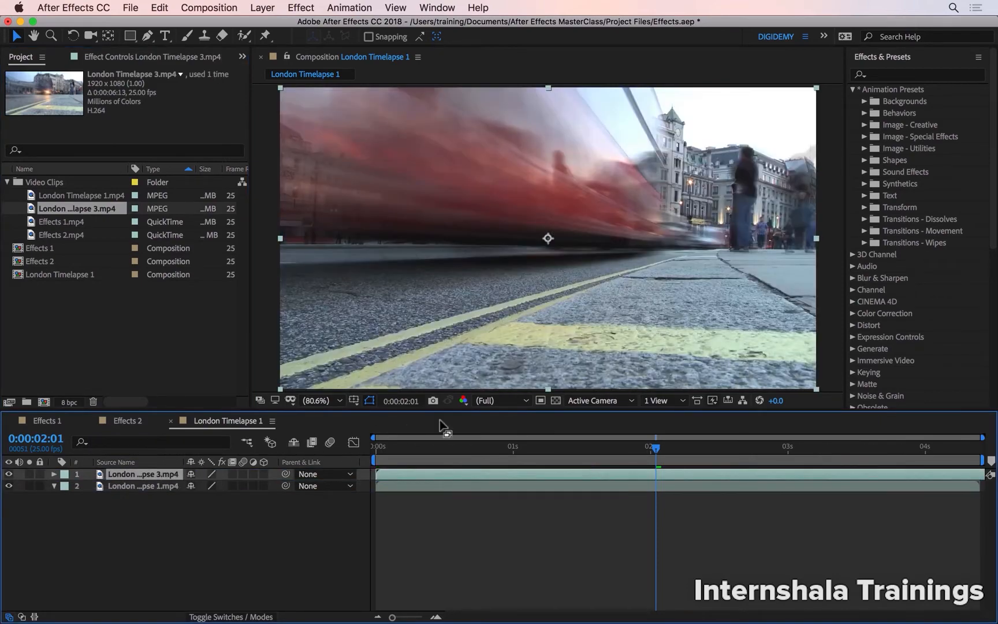
Step: Apply the Wedge Wipe preset from Transitions - Wipes to the London Timelapse 3 layer at 0:00:02:00
drag(601, 443, 640, 448)
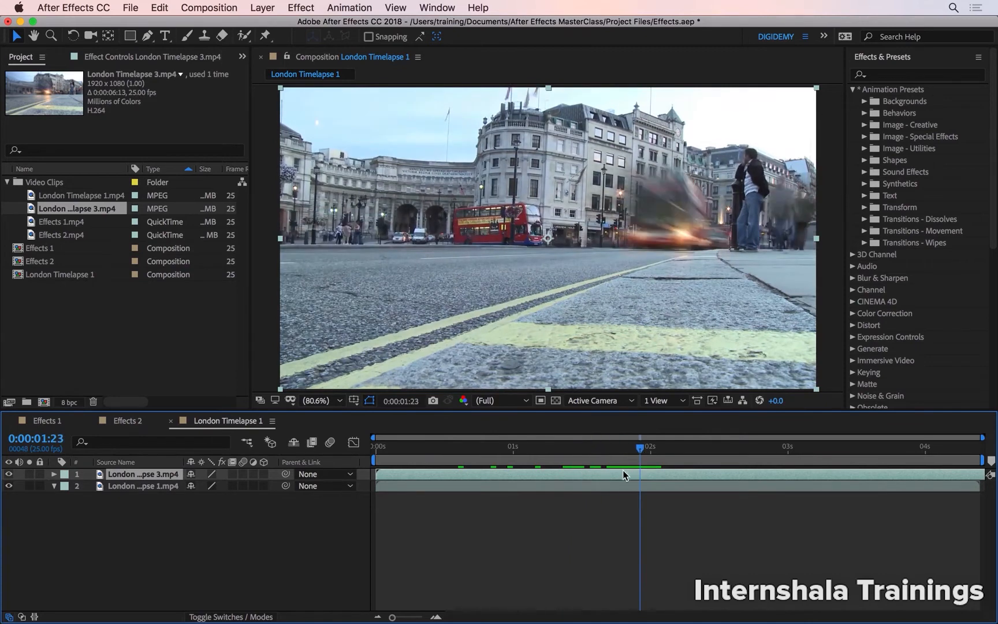
click(650, 455)
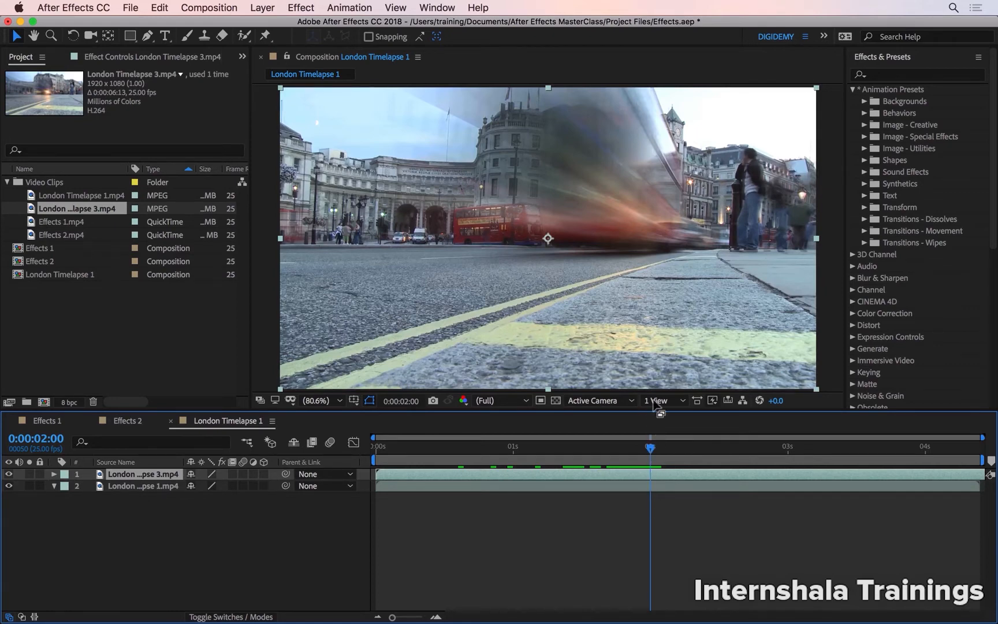
click(863, 243)
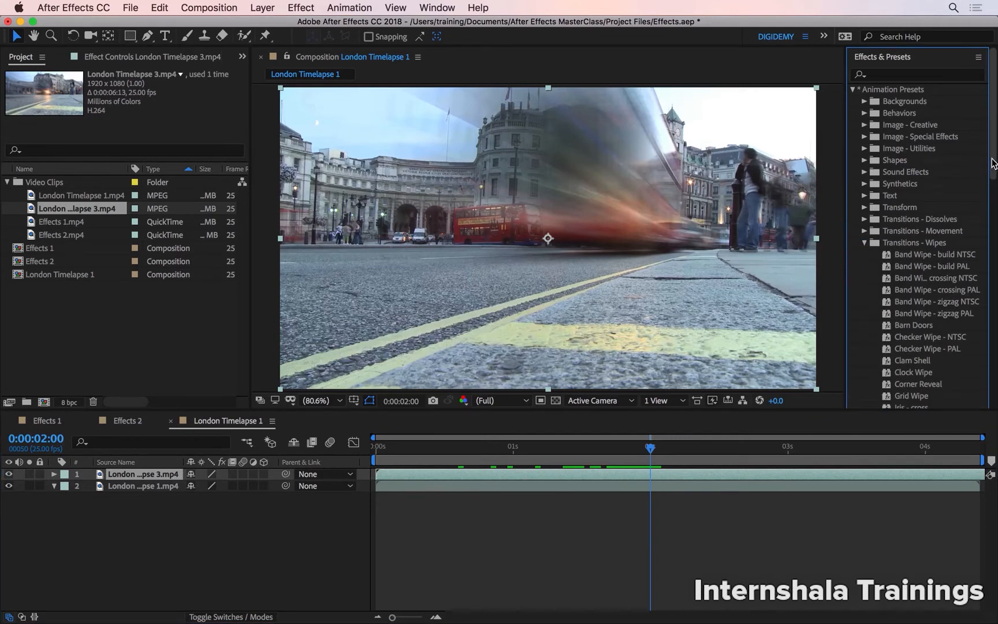
scroll(967, 240, down, 8)
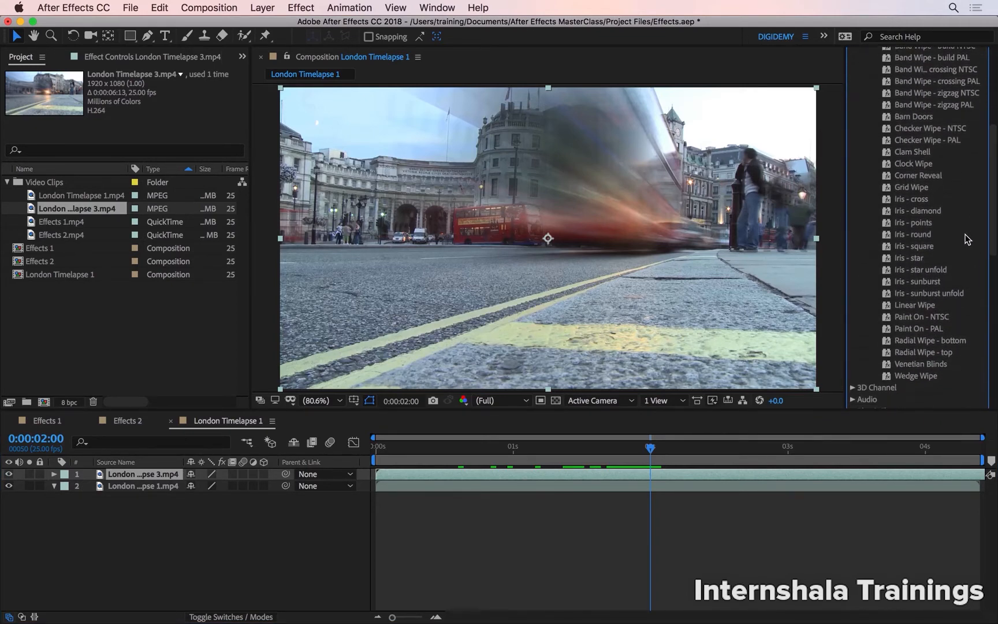
double_click(920, 377)
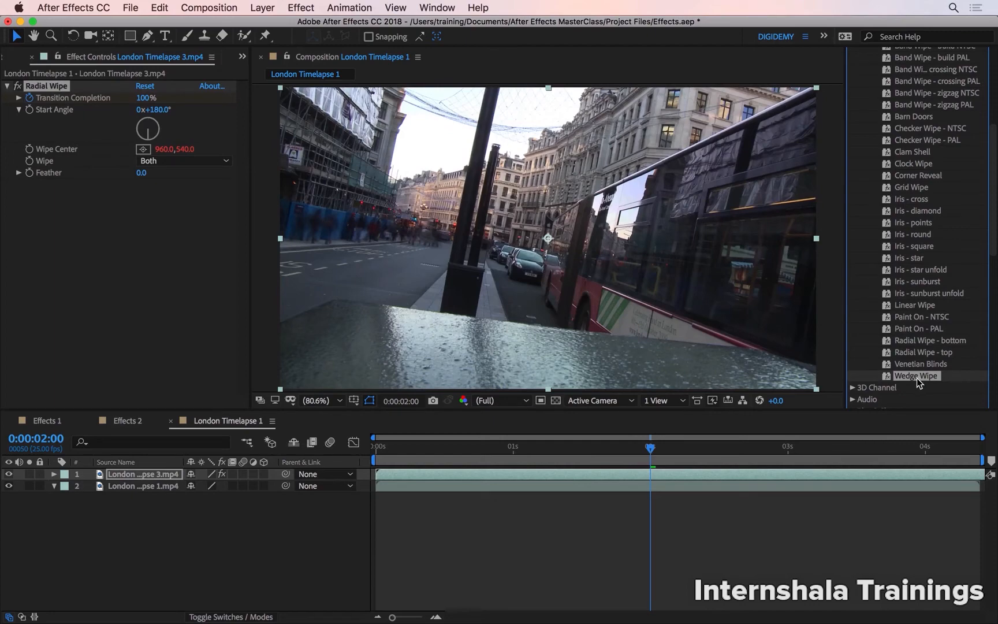
Step: Preview the wedge wipe and reveal its Transition Completion keyframes, scrubbing between the 2 and 3 second marks
key(space)
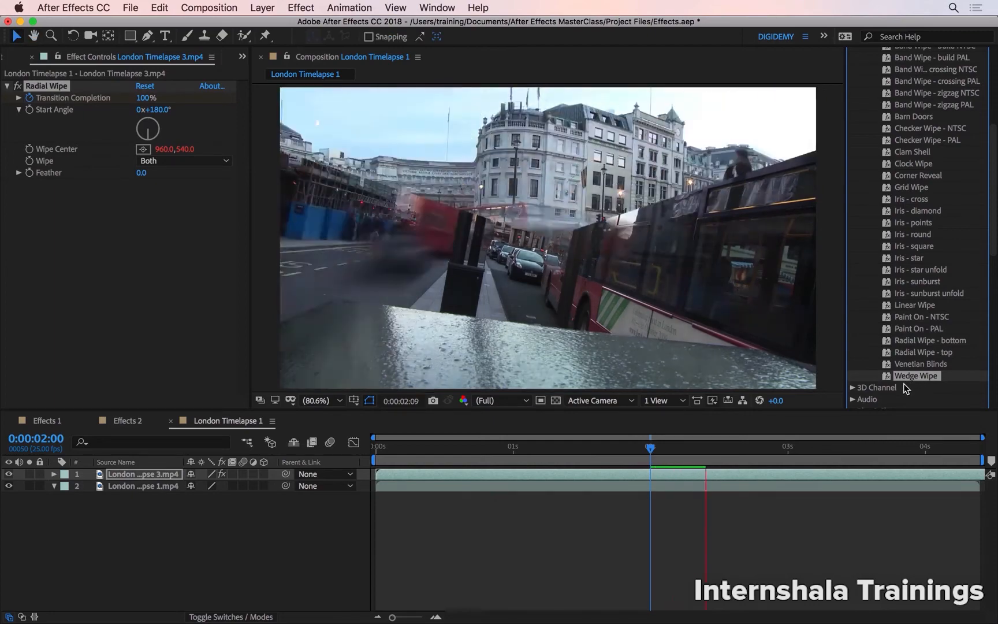
drag(760, 450, 655, 450)
key(u)
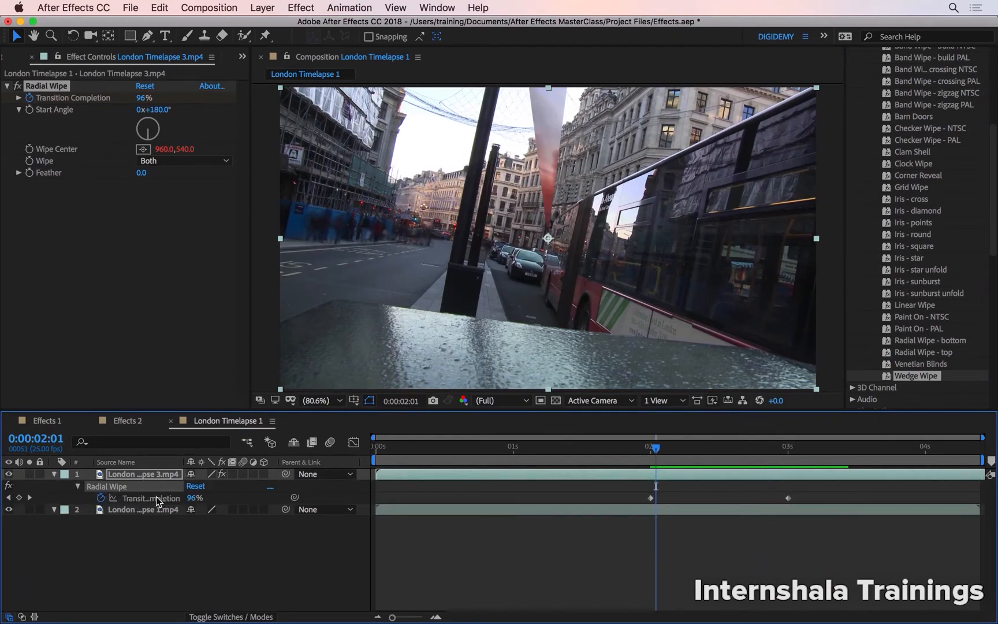
drag(655, 449, 793, 456)
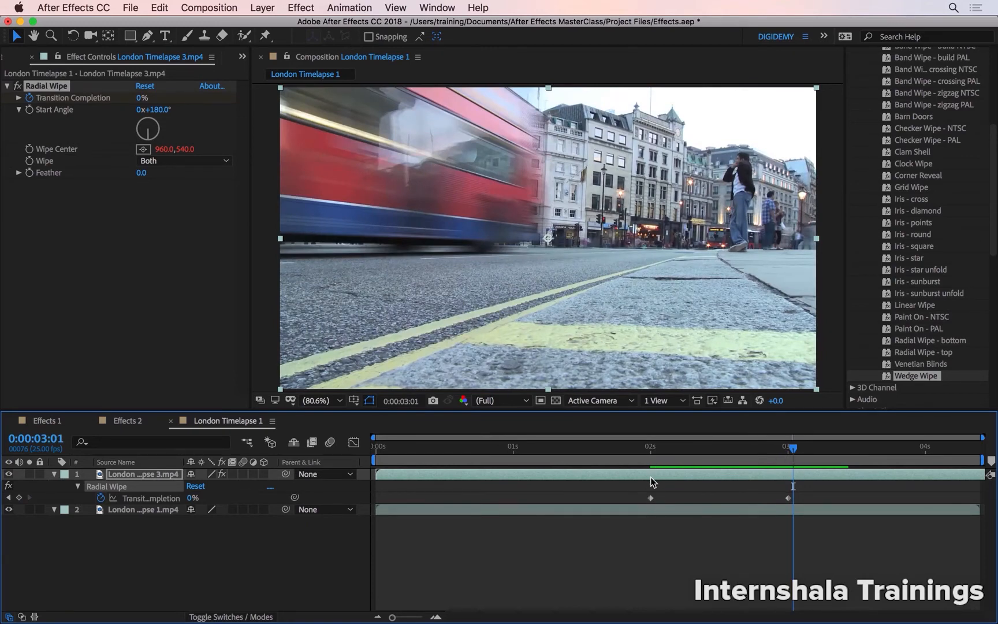
drag(650, 449, 789, 459)
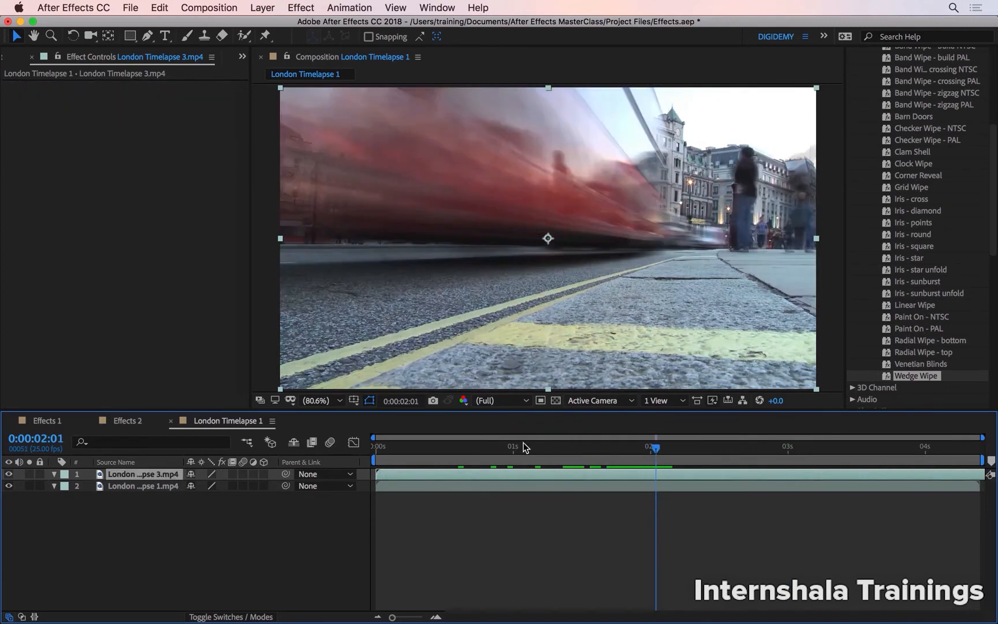
Step: Apply the Linear Wipe preset to the London Timelapse 3 layer at 0:00:01:00 and scrub through the transition
click(514, 449)
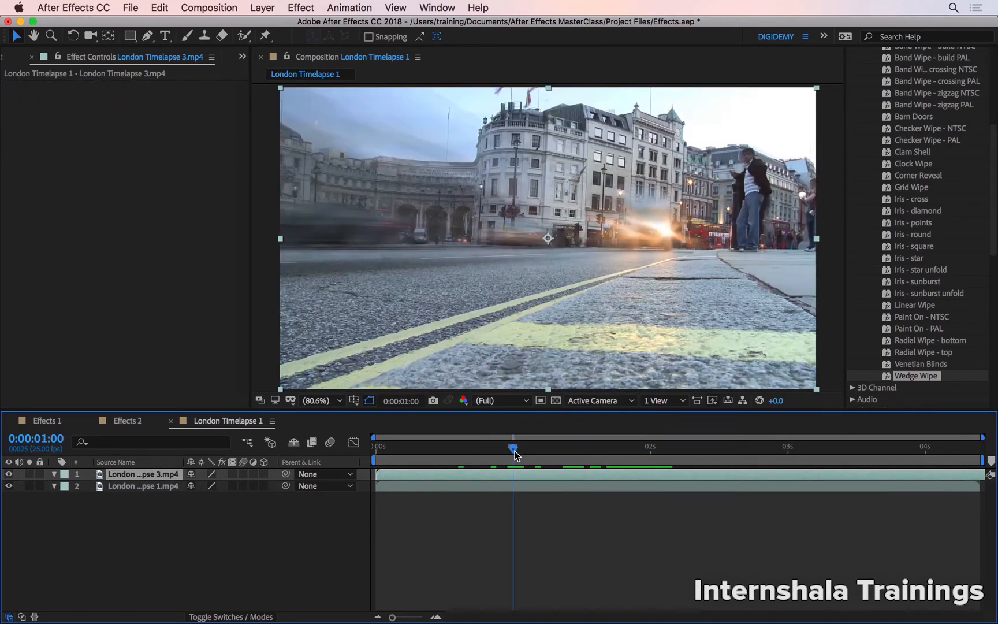
double_click(913, 305)
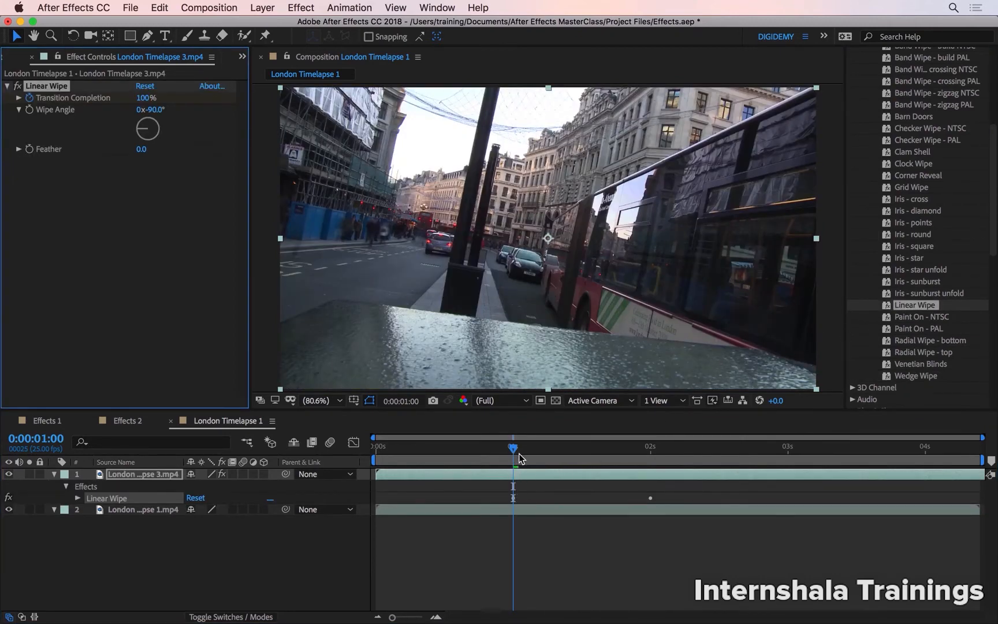
drag(521, 450, 584, 454)
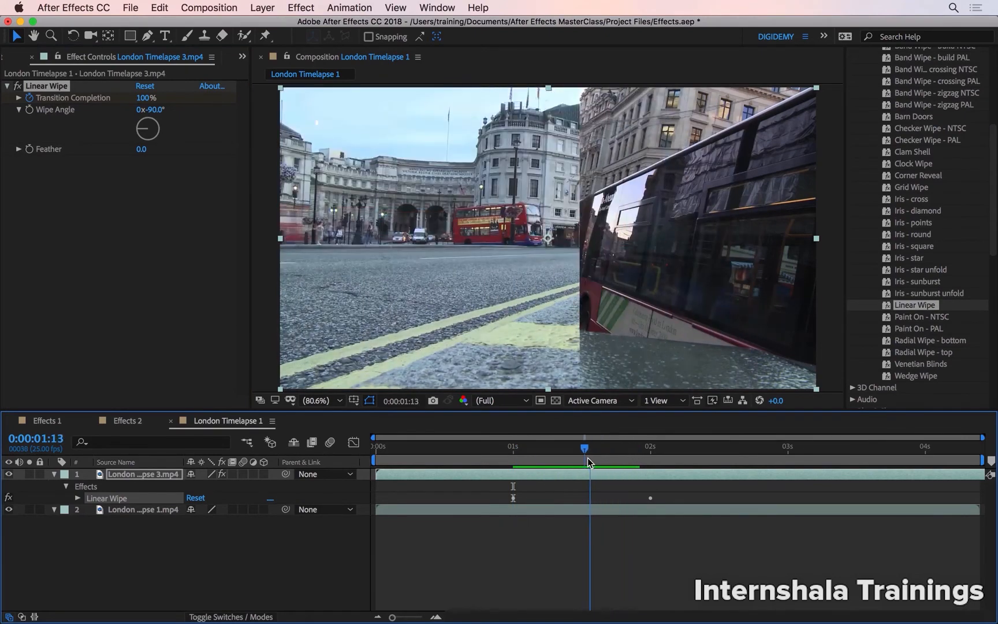
Step: Set the Linear Wipe's Wipe Angle to 0x+90.0° and scrub to check the reversed direction
click(593, 472)
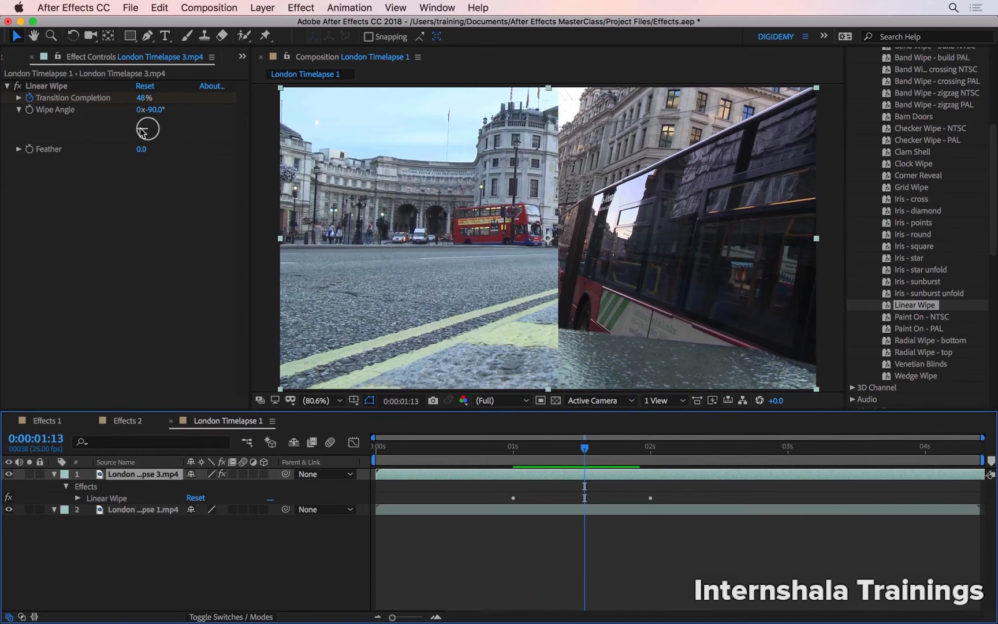
drag(142, 124, 168, 133)
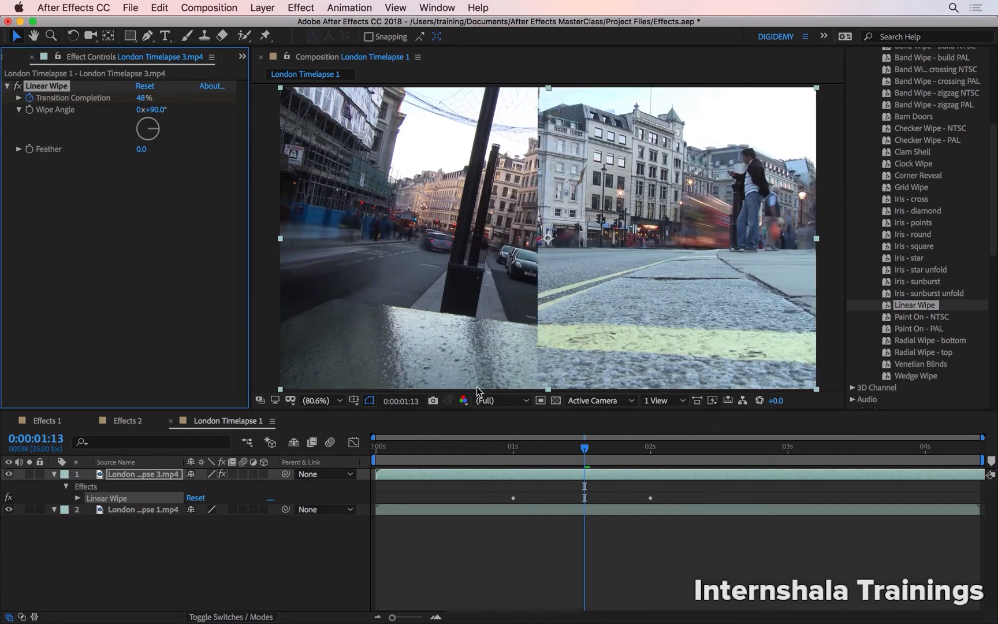
mouse_move(585, 448)
mouse_down()
mouse_move(517, 445)
mouse_move(601, 445)
mouse_move(590, 445)
mouse_up()
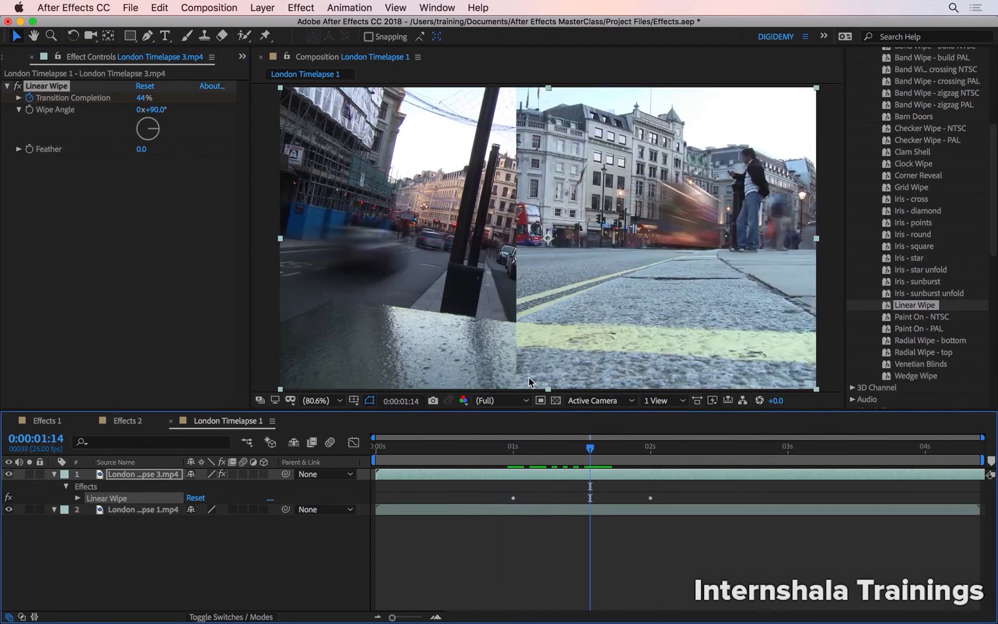
Step: Raise the Linear Wipe's Feather to 185 and scrub through the softened transition up to 0:00:02:00
click(145, 156)
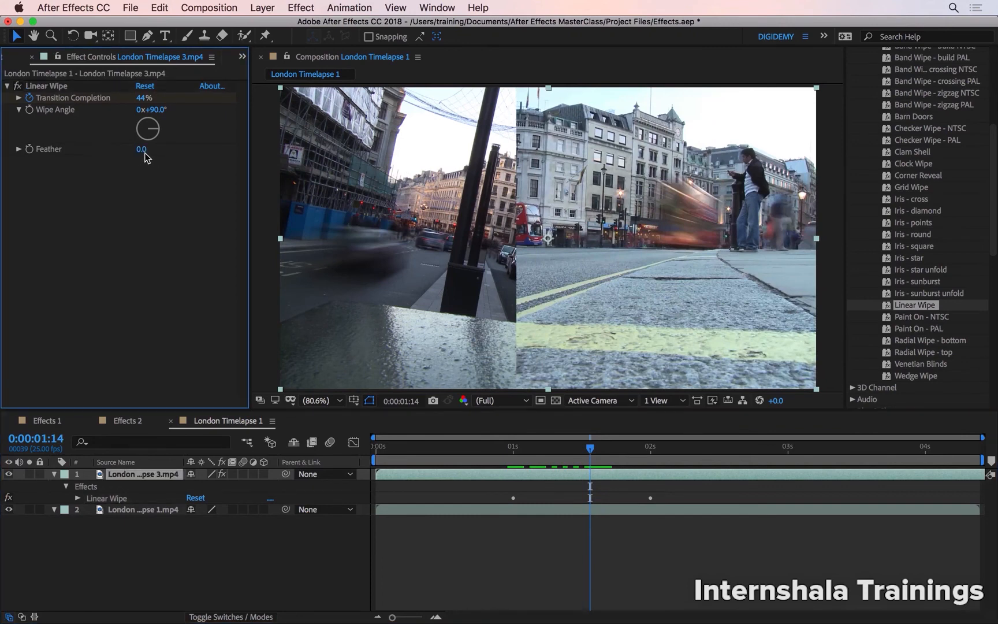
drag(145, 157, 246, 151)
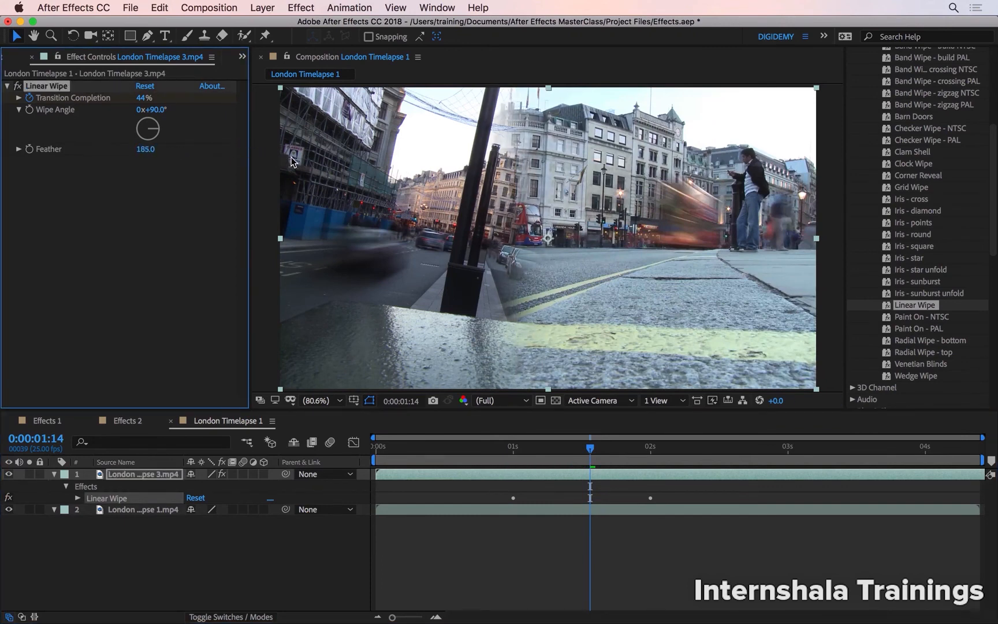
drag(526, 449, 658, 463)
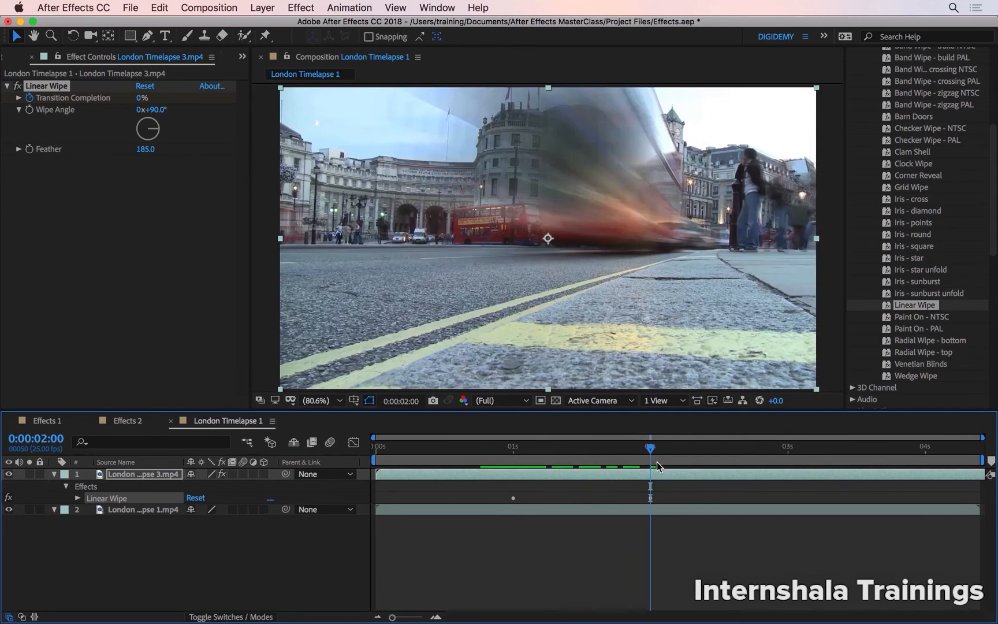